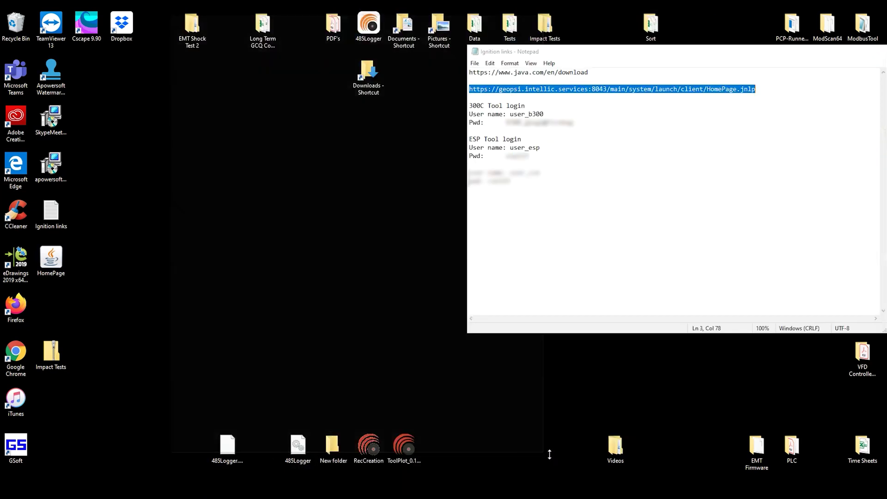
Bring the Ignition links notes with the GEOPSI launch URL to the front in Notepad
left_click(549, 453)
Copy the HomePage.jnlp launch URL from the notes and load it in Firefox
right_click(603, 90)
left_click(619, 122)
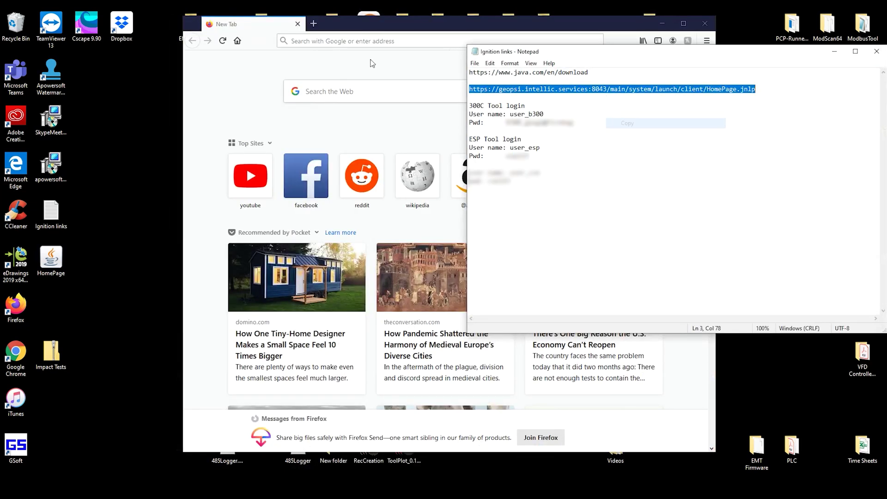
left_click(365, 46)
right_click(366, 46)
left_click(383, 84)
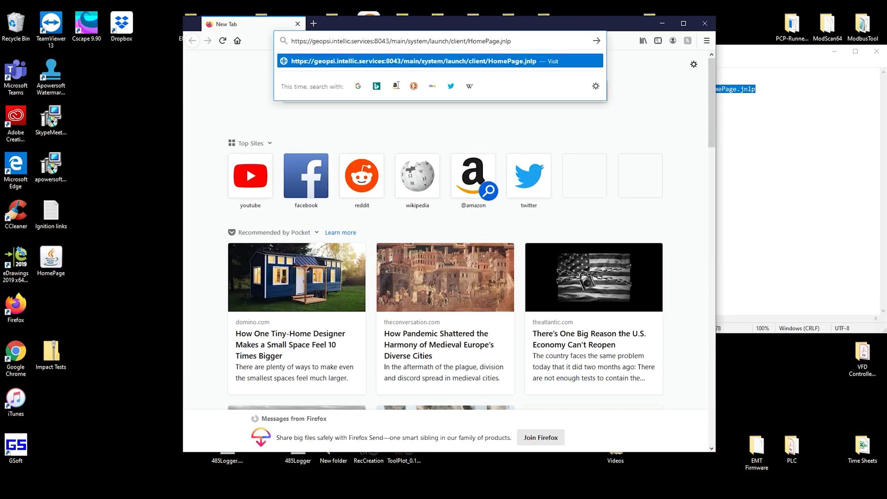
key("Return")
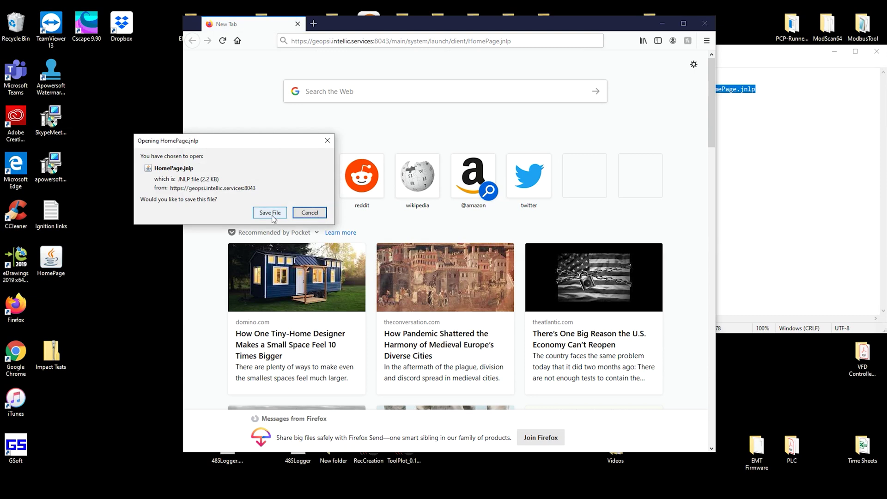
Save HomePage.jnlp to the Desktop, replacing the existing copy, and close Firefox
left_click(272, 213)
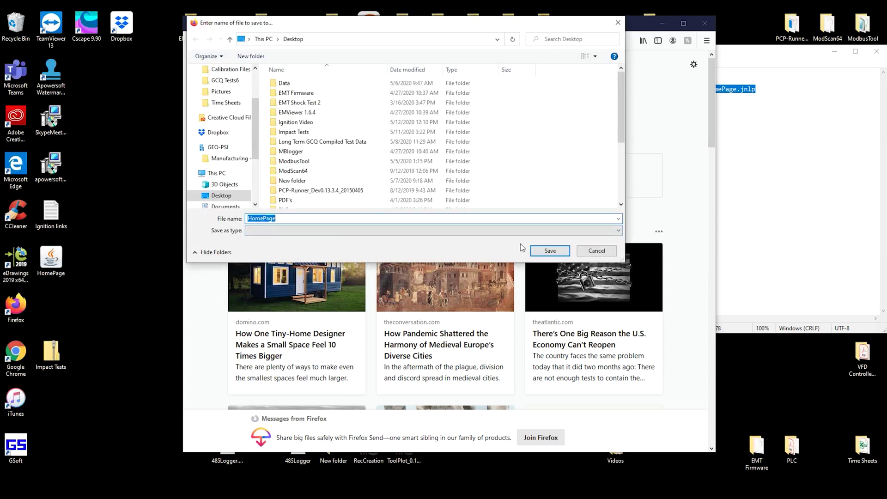
left_click(549, 252)
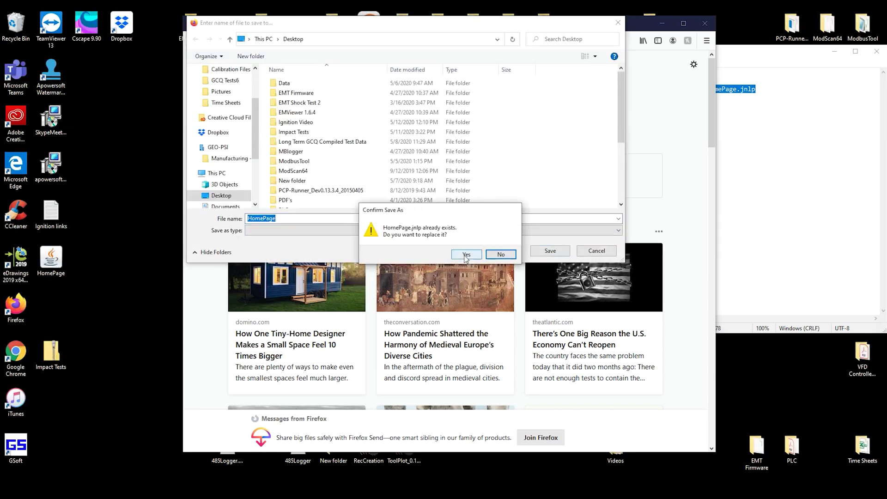
left_click(467, 254)
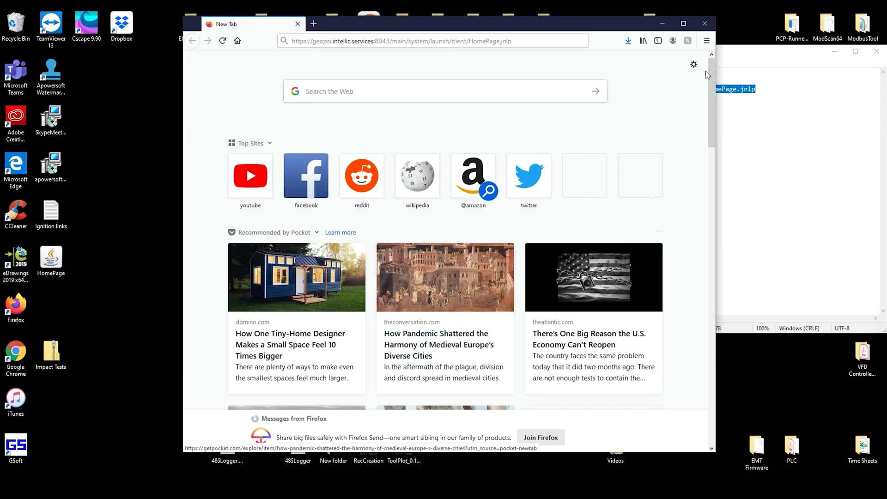
left_click(705, 24)
In HomePage's Properties, change the .jnlp opening app and browse for another app
left_click(835, 51)
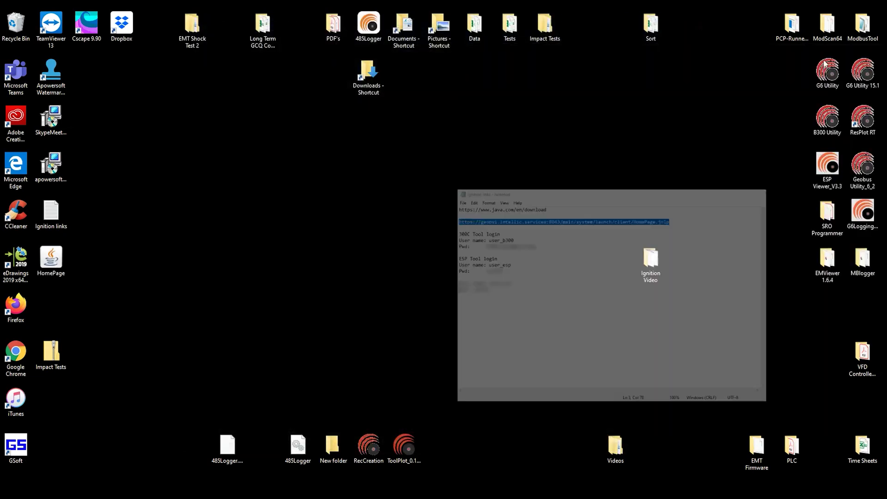
right_click(56, 265)
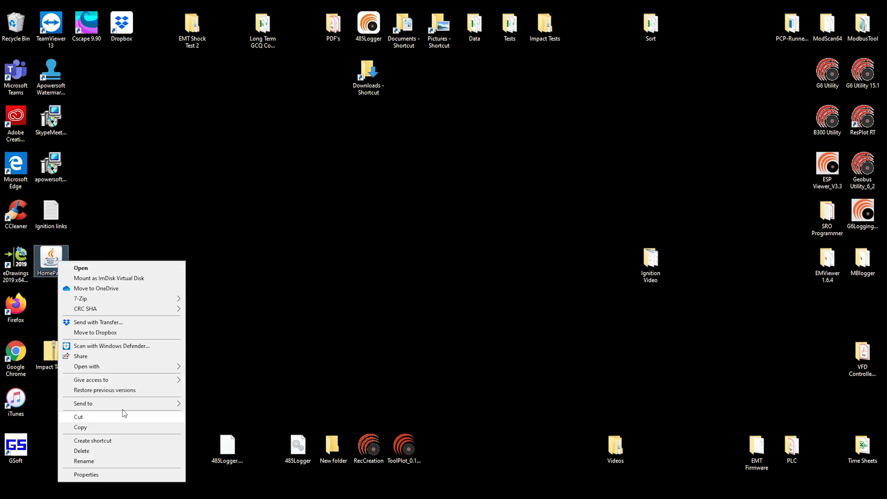
left_click(128, 476)
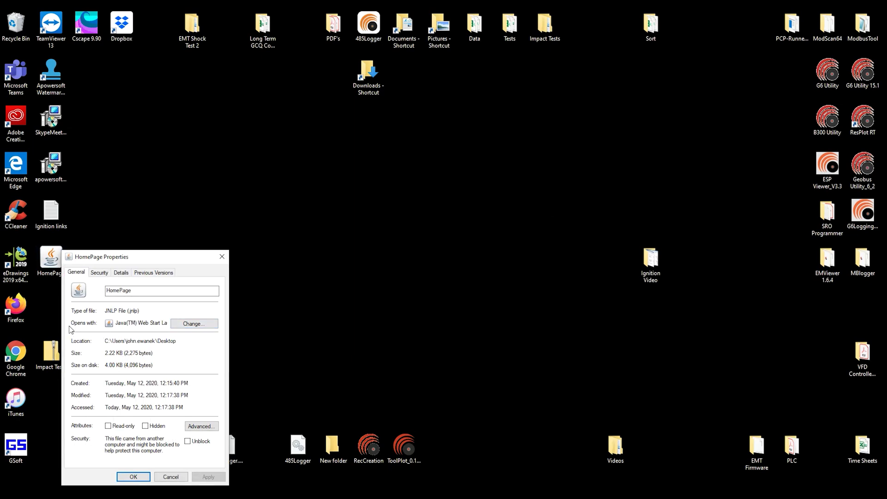
left_click(198, 326)
left_click(391, 313)
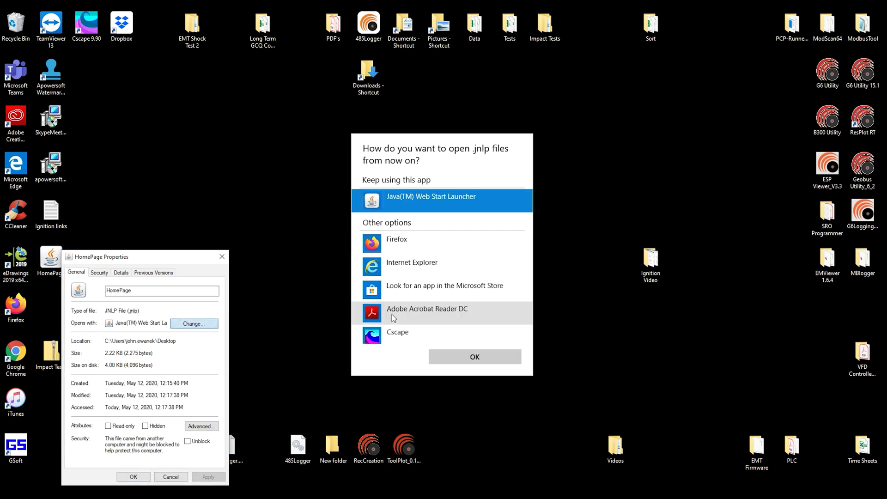
scroll(409, 317, "down", 5)
left_click(415, 330)
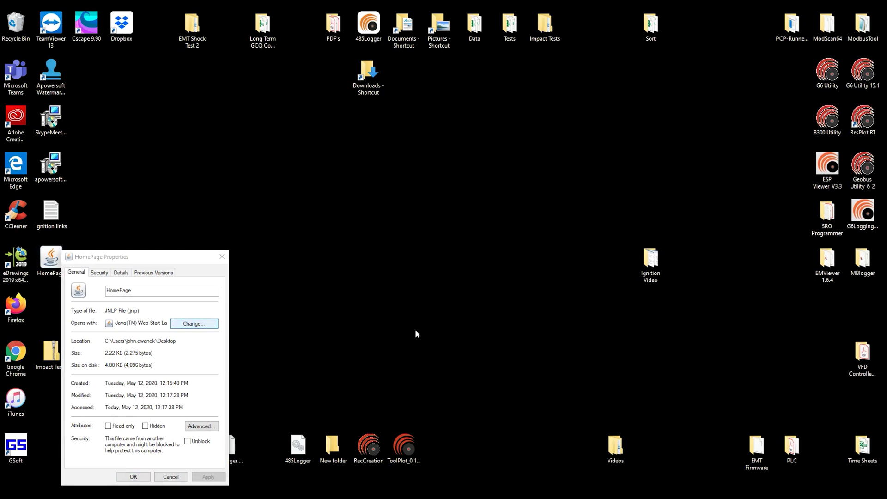
Pick javaws from C:\Program Files (x86)\Java\jre1.8.0_251\bin and apply it for .jnlp files
left_click(164, 246)
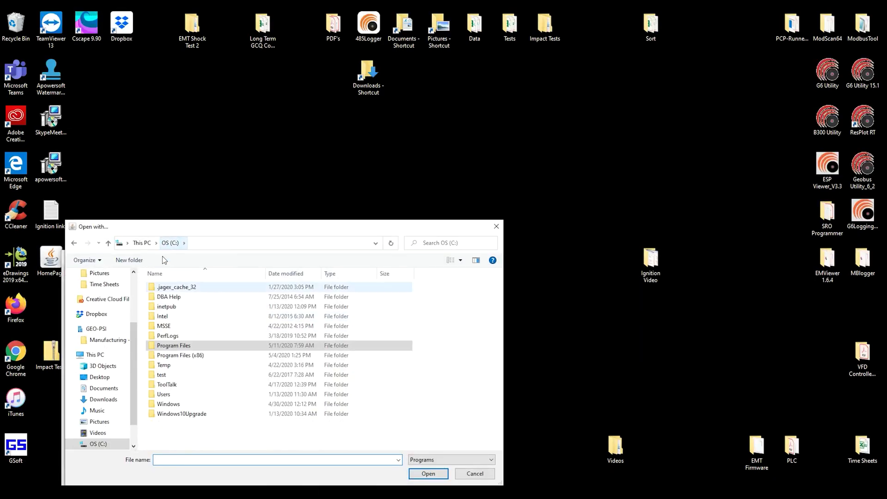
double_click(185, 350)
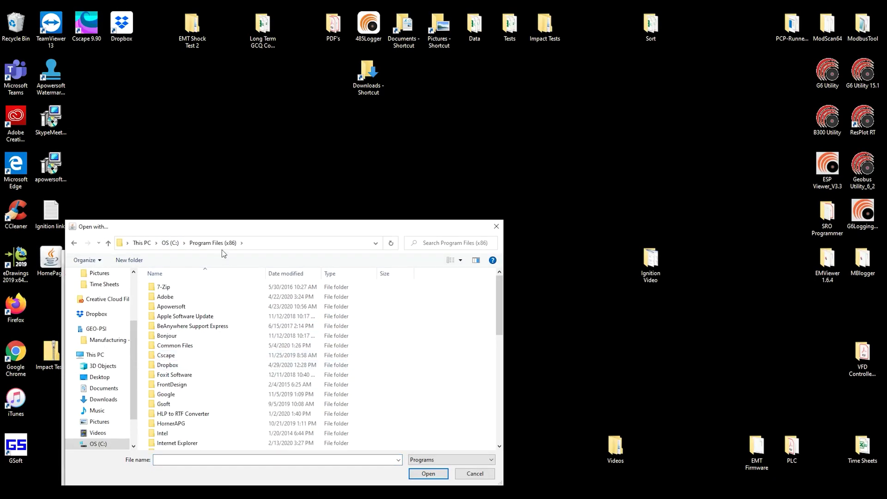
scroll(243, 356, "down", 4)
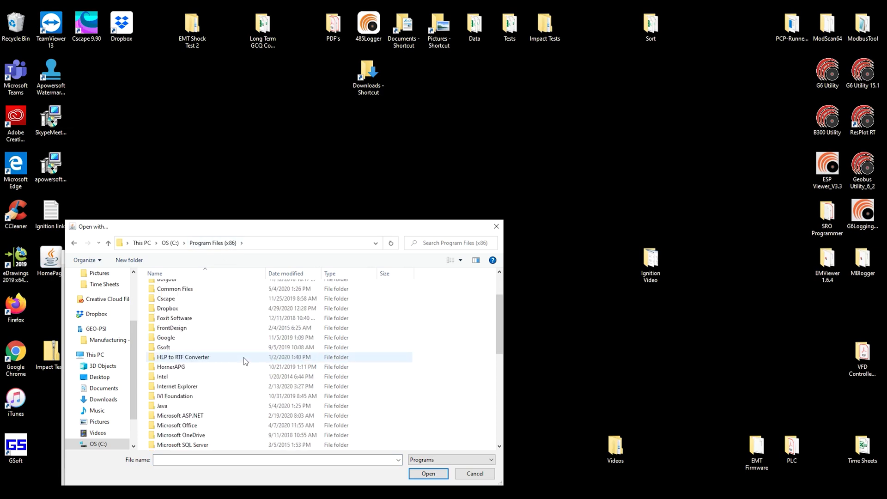
scroll(244, 357, "down", 1)
double_click(177, 319)
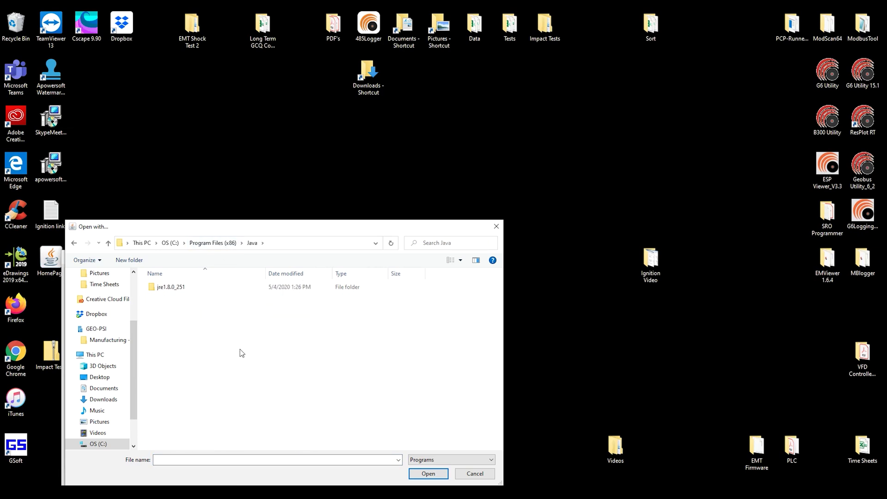
double_click(172, 287)
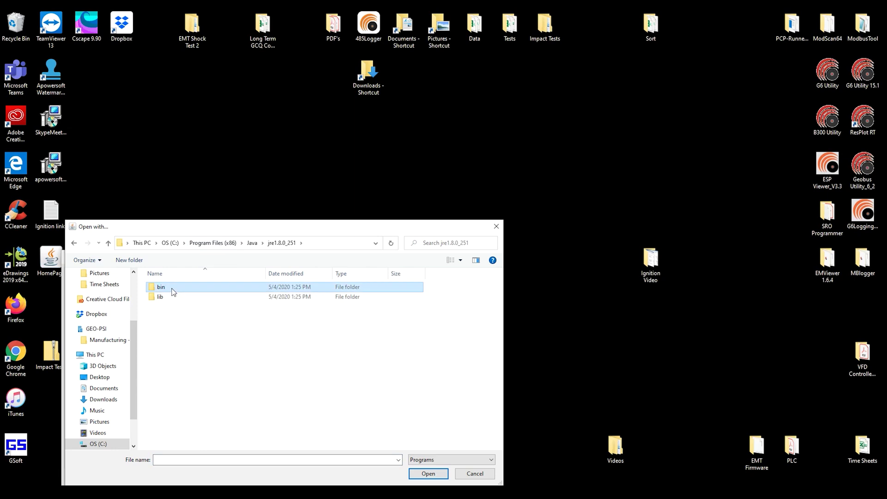
double_click(173, 288)
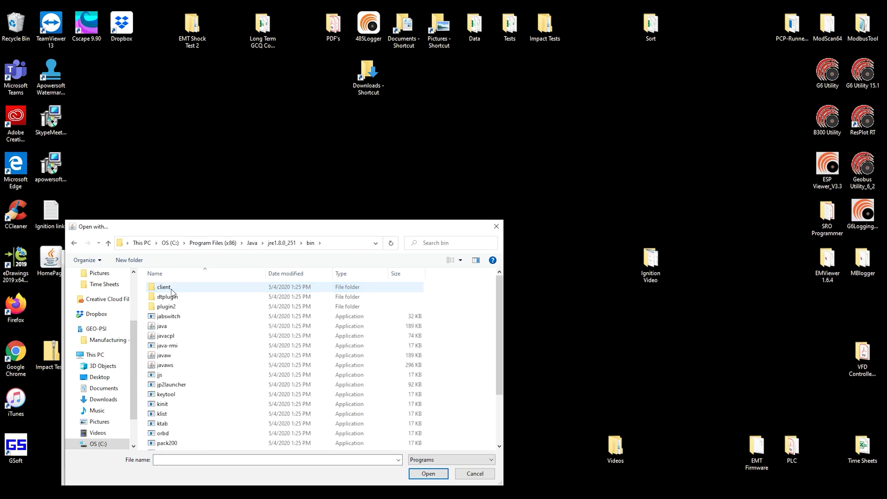
left_click(174, 366)
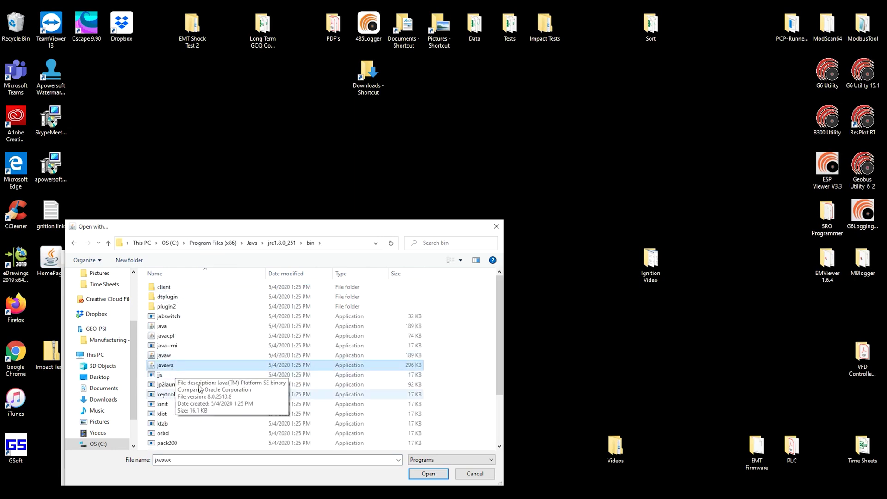
left_click(428, 473)
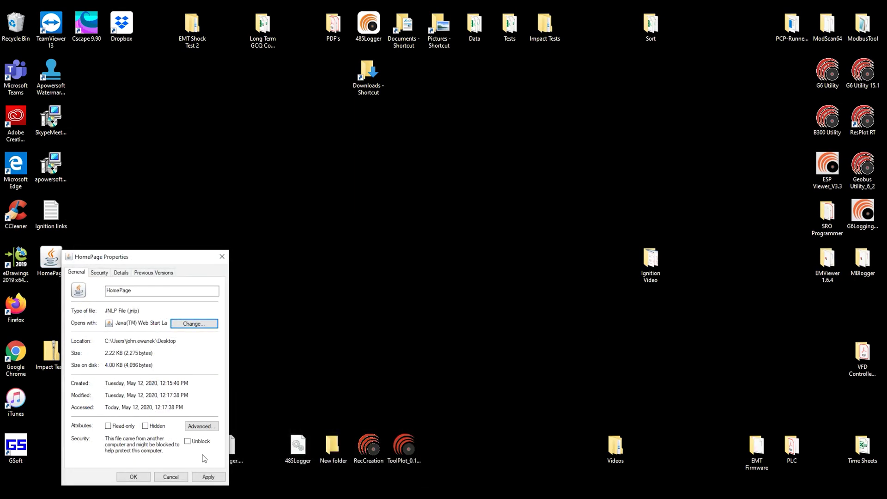
left_click(208, 476)
left_click(133, 477)
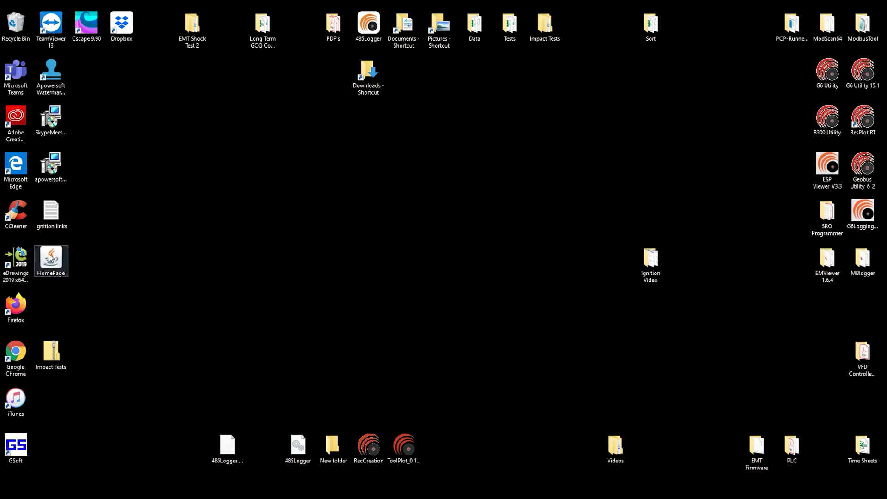
Launch the GEOPSI client from HomePage and enter the B300 account username and password
double_click(51, 257)
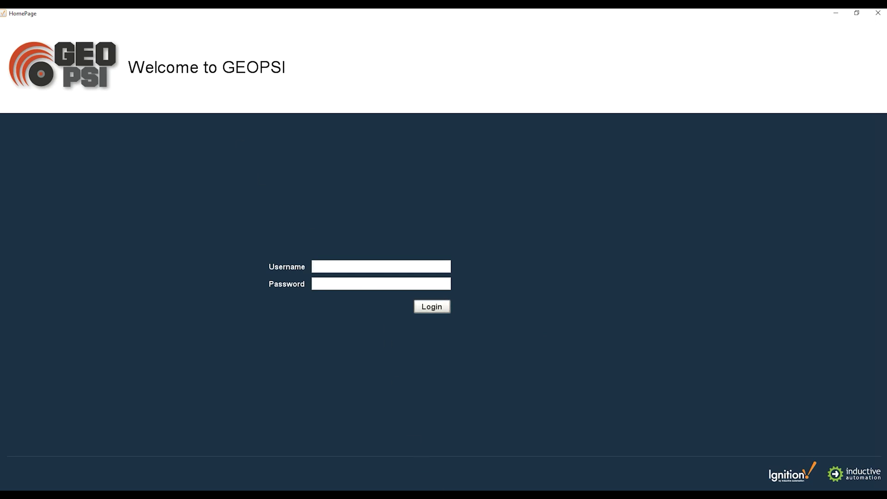
type("user_b300")
left_click(393, 282)
type("*****")
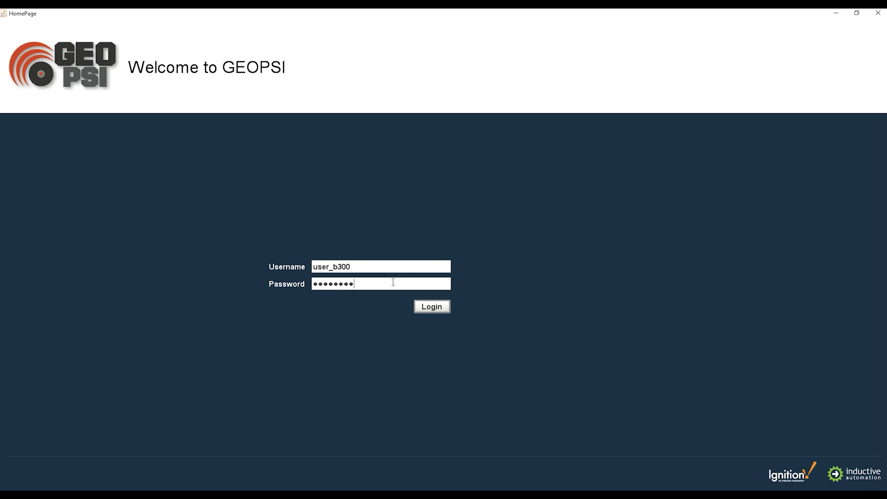
type("***************")
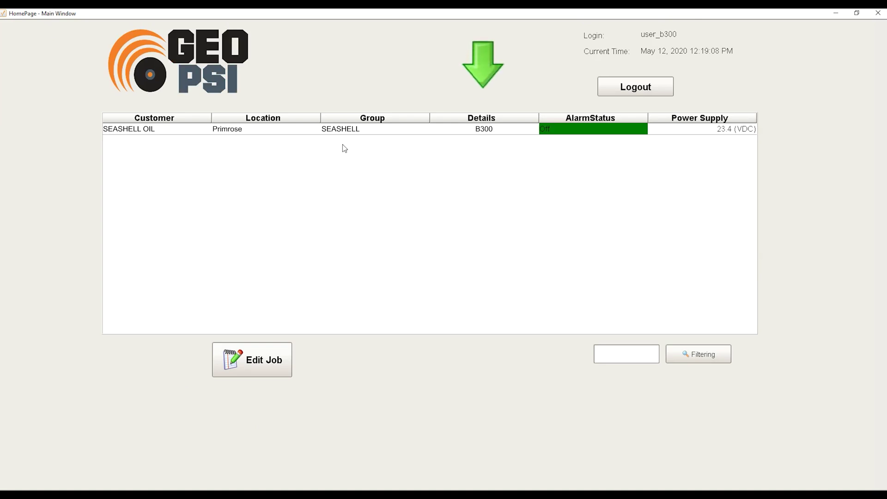
Open the B300 job's dashboard and shift its trend to 11:39–11:49 AM, May 12, 2020
left_click(462, 134)
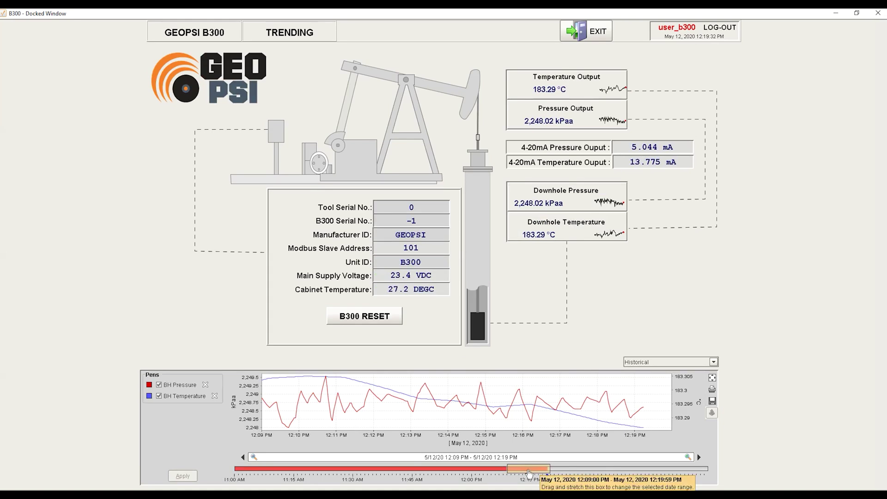
left_click_drag(523, 473, 396, 472)
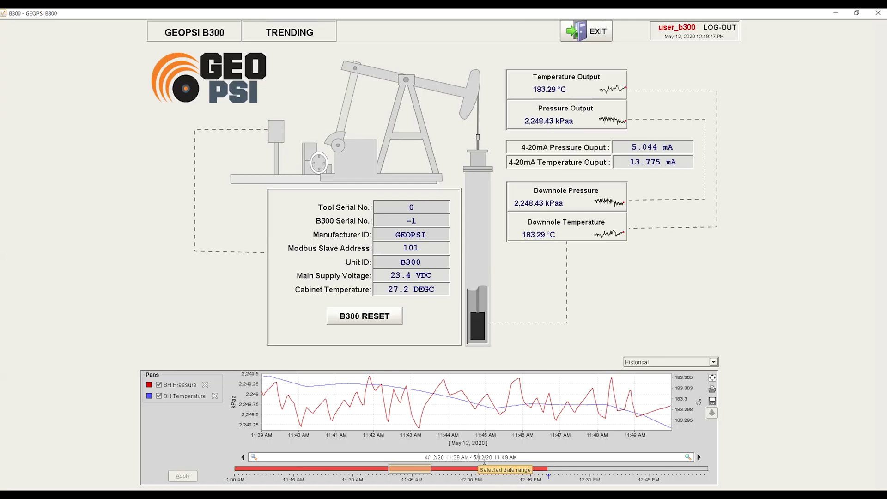
Set the trend end date to April 12, switch to realtime data, then open the Trending page
key("BackSpace")
key("BackSpace")
type("4/")
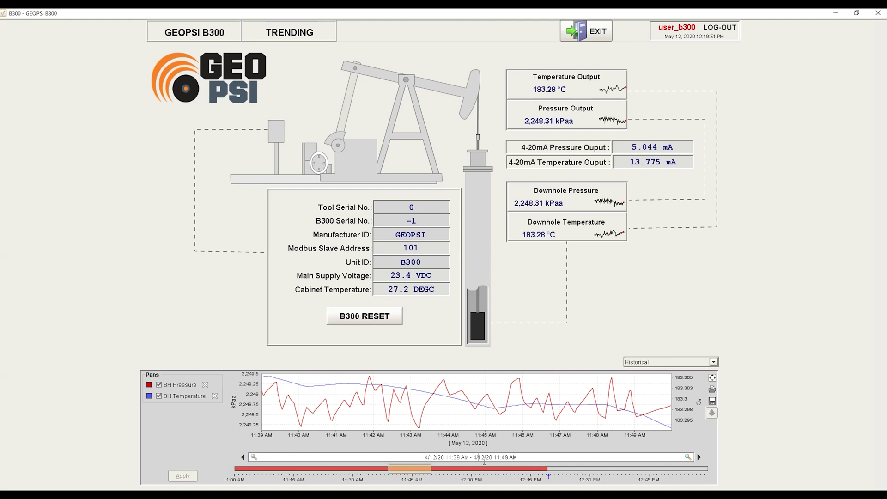
key("Return")
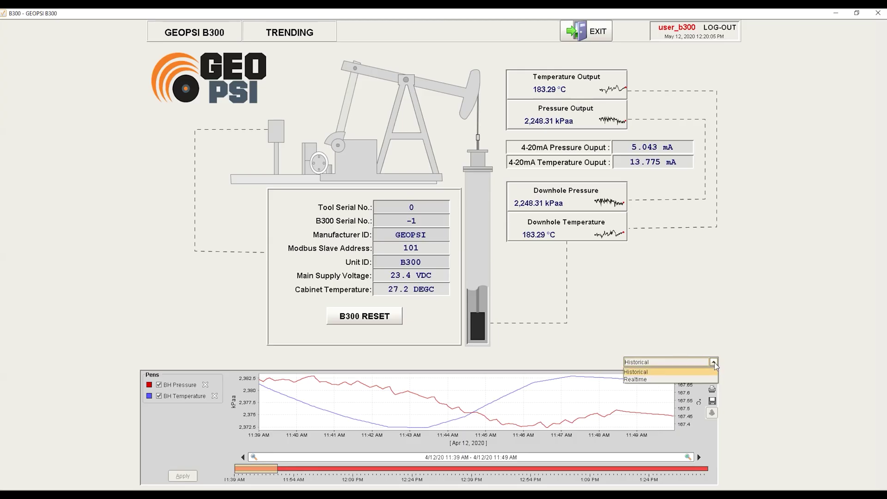
left_click(648, 380)
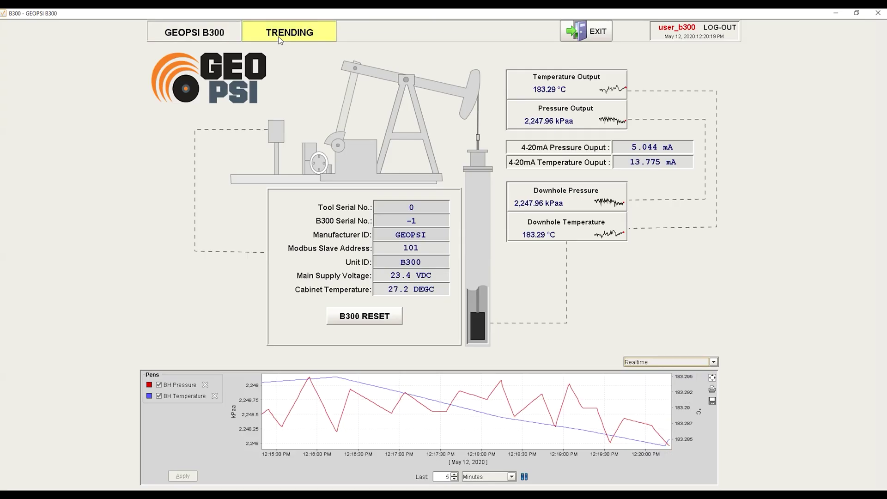
left_click(280, 40)
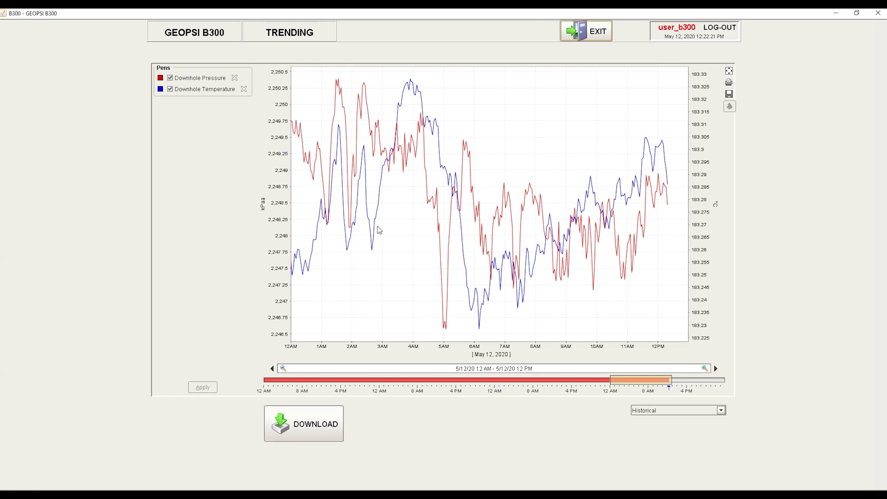
Download the trend data as CSV, save it as B300Log.csv on the Desktop, and minimize Ignition
left_click(321, 438)
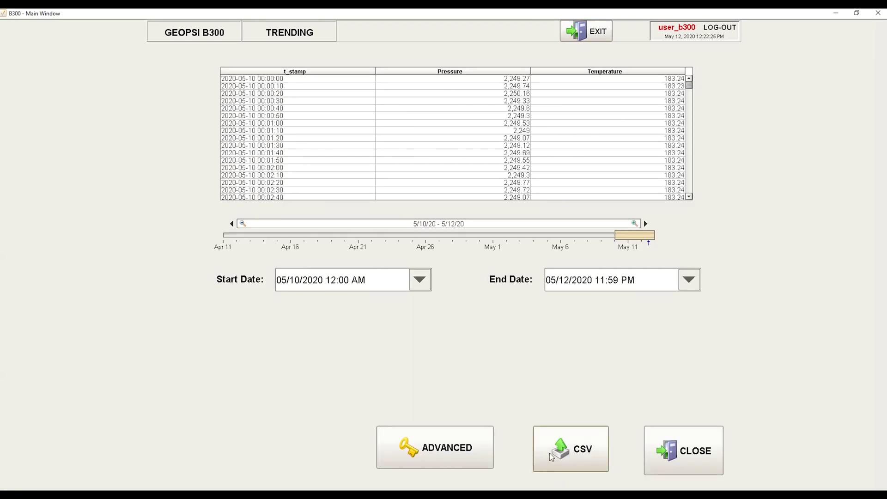
left_click(551, 457)
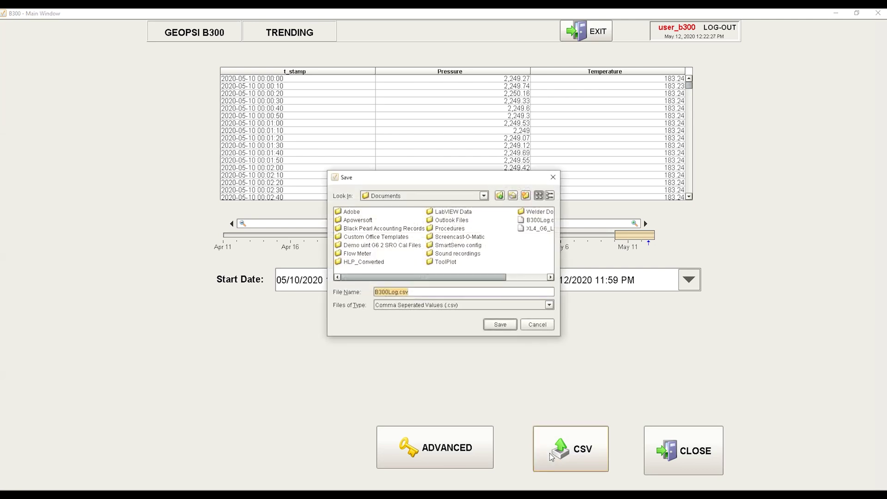
left_click(484, 195)
scroll(415, 231, "up", 2)
left_click(402, 213)
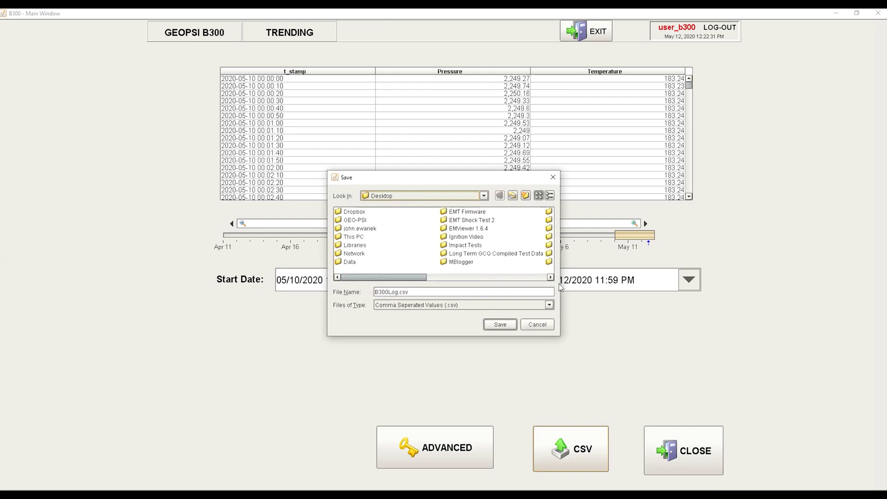
left_click(507, 328)
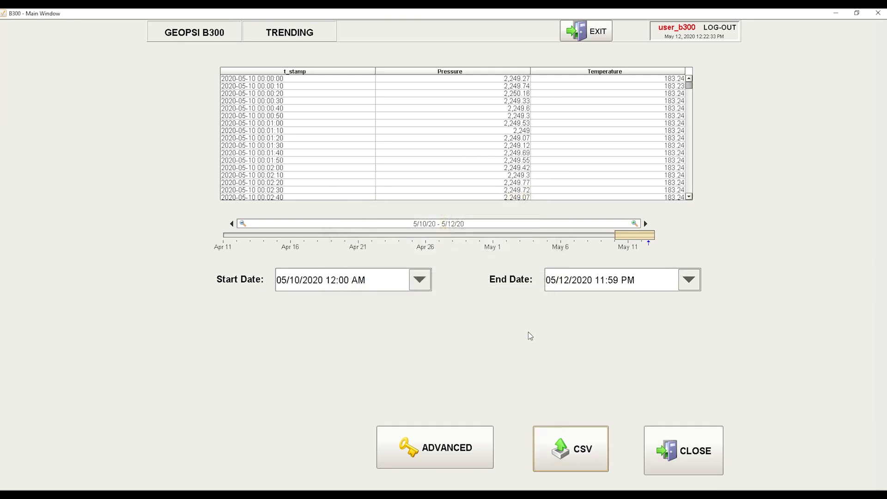
left_click(836, 13)
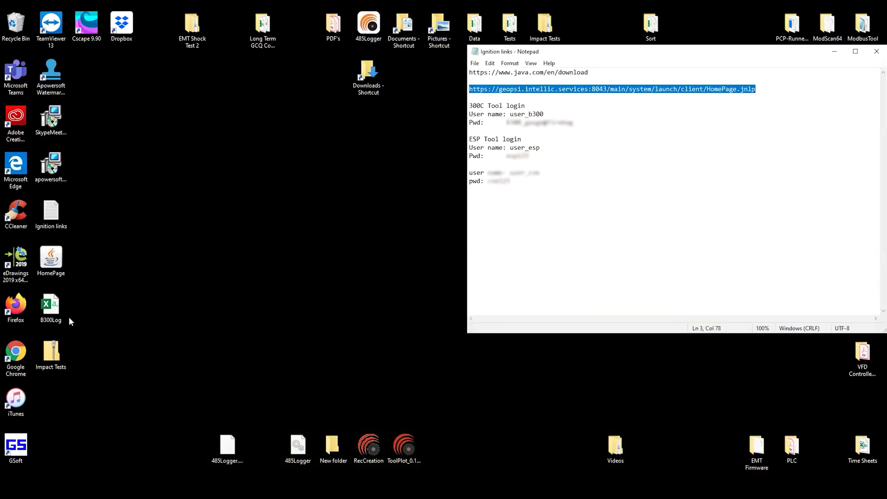
Open B300Log in Excel, autofit column A to show the t_stamp dates, then close it
double_click(52, 308)
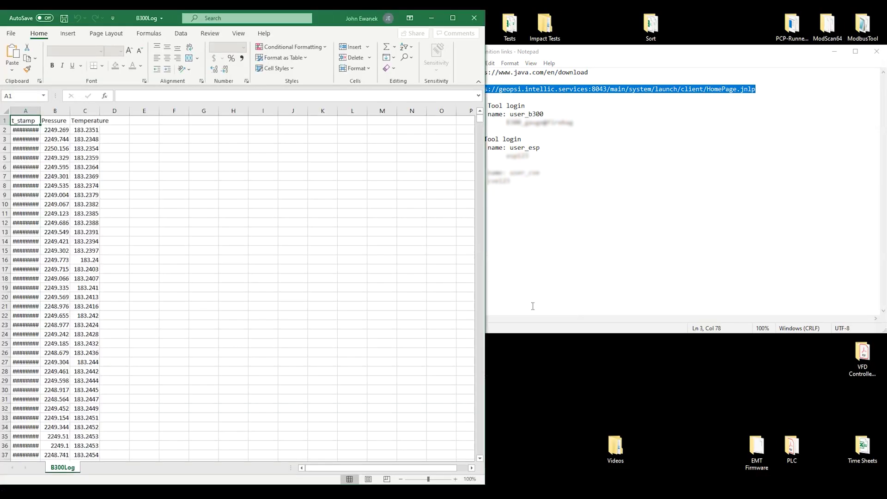
scroll(44, 155, "down", 1)
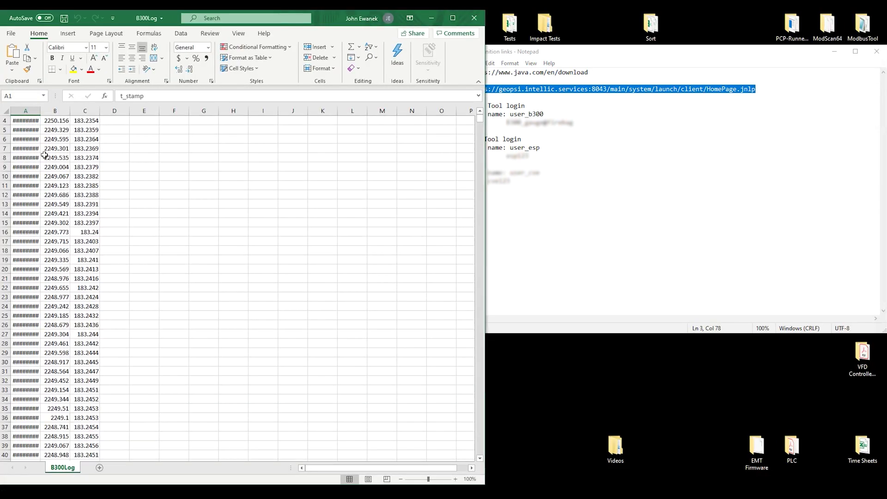
scroll(44, 155, "down", 5)
double_click(41, 112)
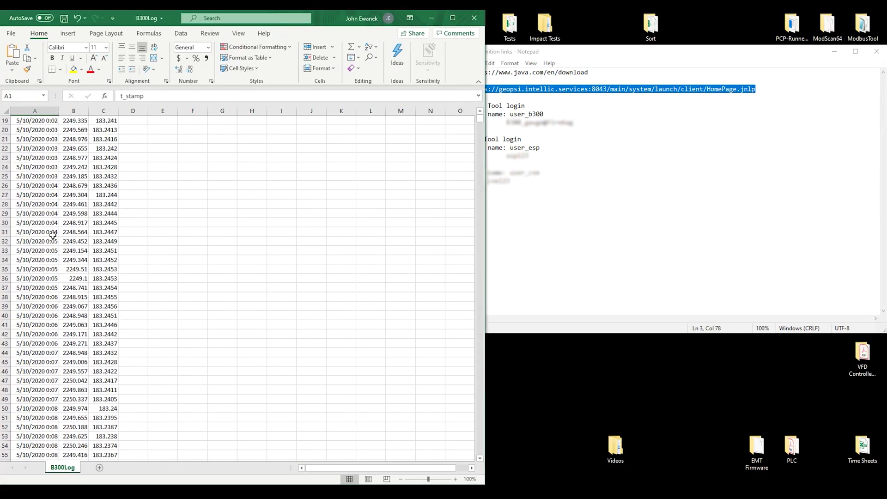
scroll(65, 240, "down", 6)
scroll(65, 240, "down", 20)
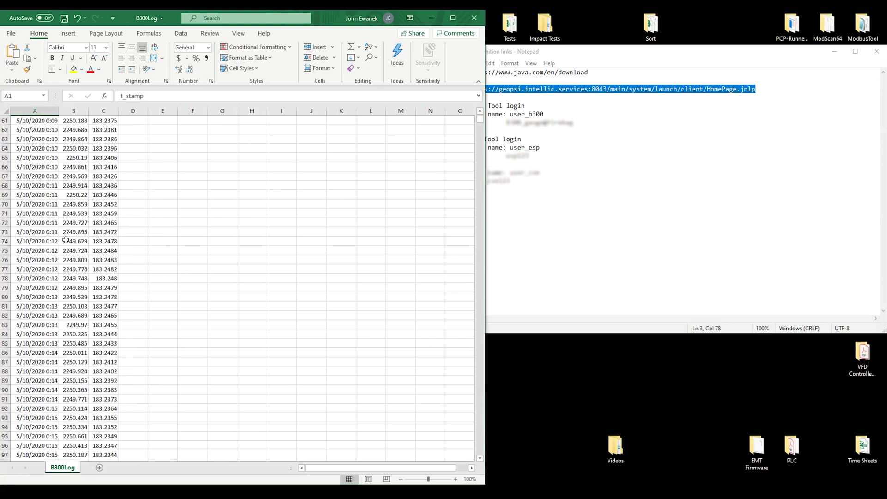
left_click(479, 18)
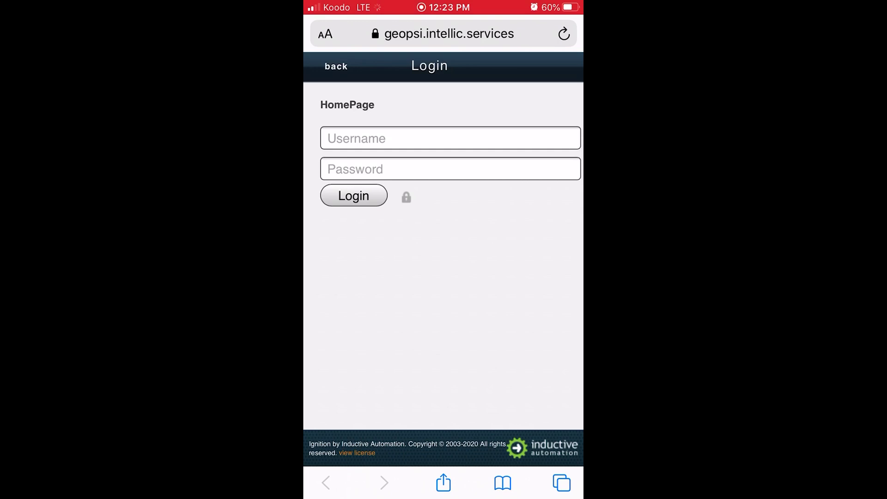
Enter the B300 account username in the Ignition Mobile login form
left_click(451, 137)
type("user")
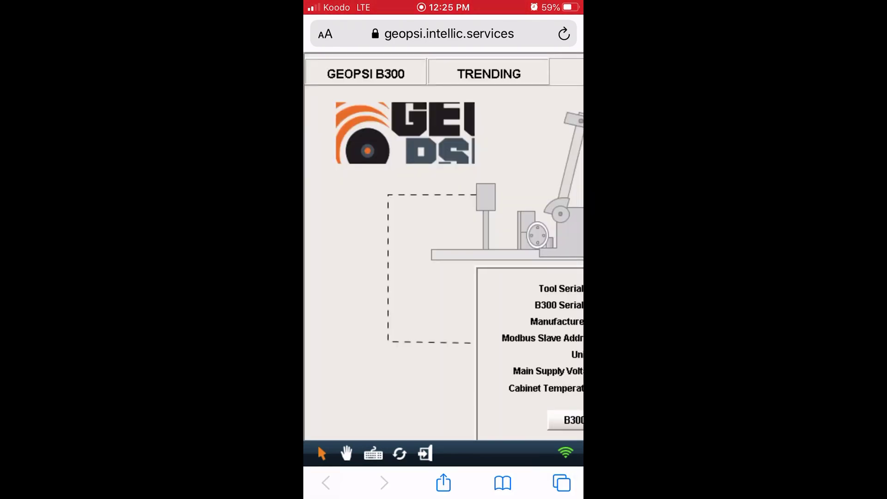
Turn on the hand panning tool and pan across the pump diagram, readings and left edge
left_click(346, 453)
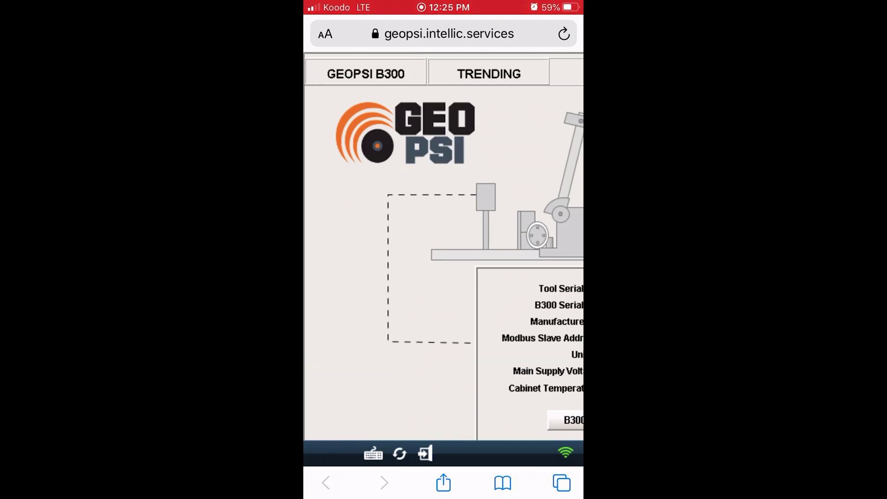
left_click_drag(485, 278, 338, 277)
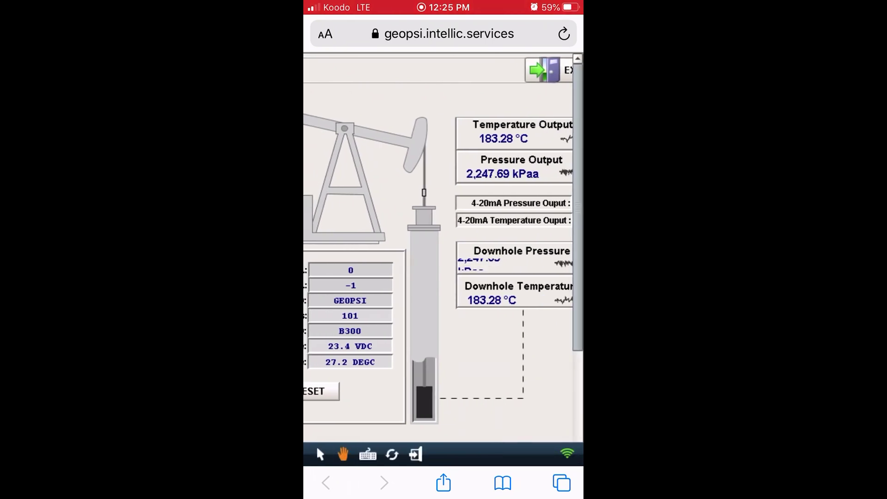
left_click_drag(351, 277, 557, 278)
left_click_drag(416, 277, 480, 278)
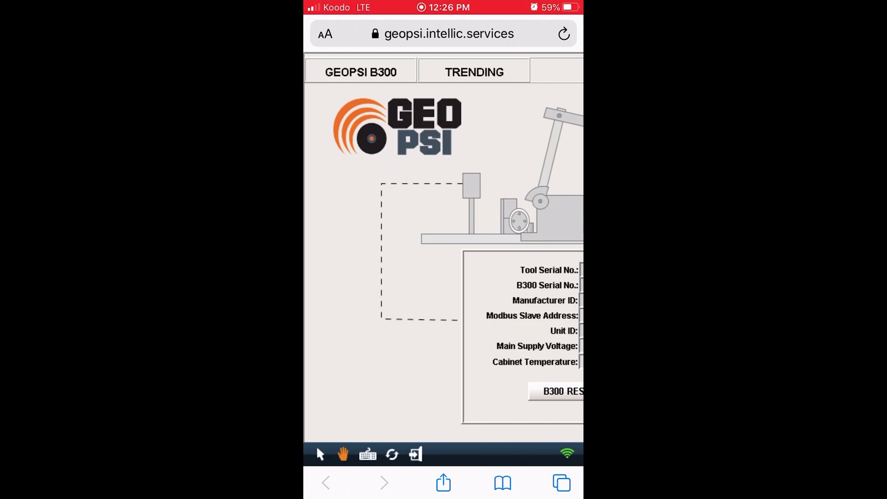
Show the Trending chart with the Downhole Pressure pen and pan across the May 12, 2020 data
left_click(320, 454)
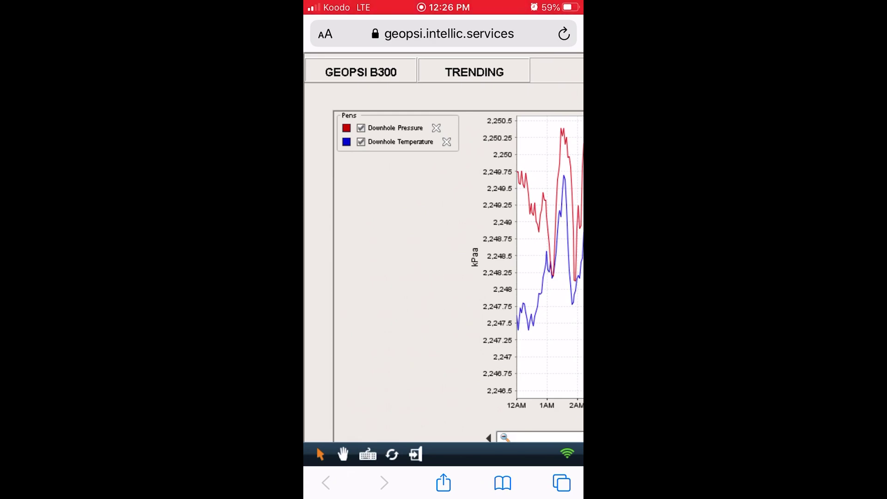
left_click(361, 128)
left_click(343, 454)
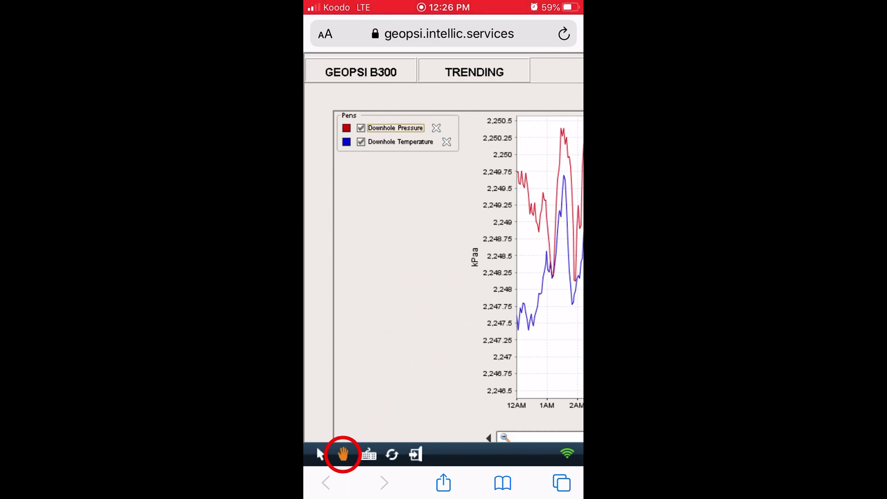
scroll(444, 259, "right", 5)
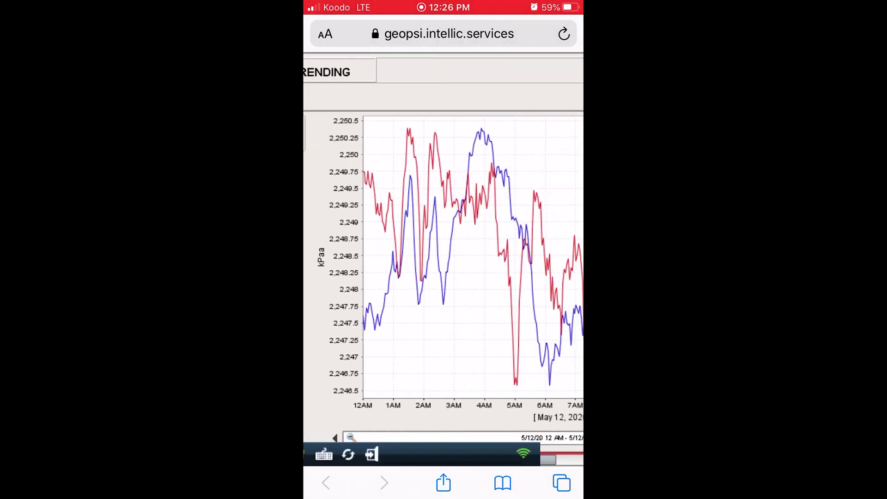
scroll(444, 259, "right", 5)
scroll(444, 259, "down", 4)
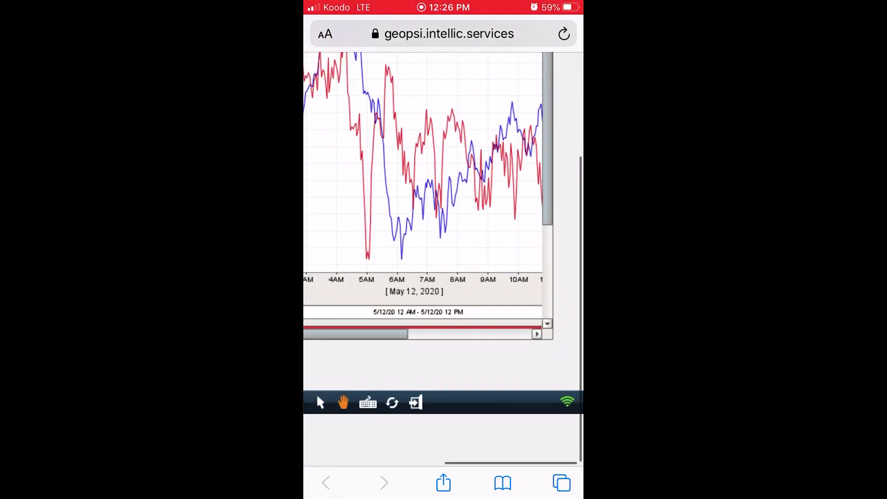
scroll(443, 259, "up", 3)
scroll(444, 258, "down", 5)
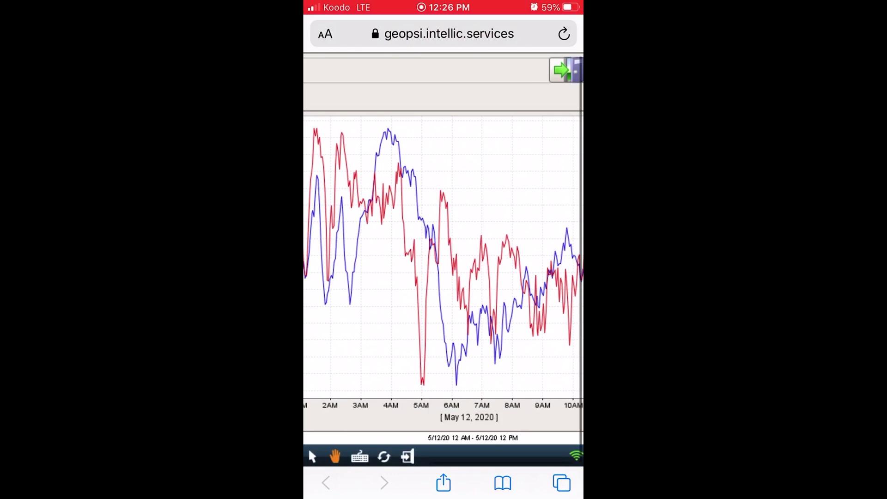
scroll(444, 259, "up", 3)
scroll(444, 259, "left", 3)
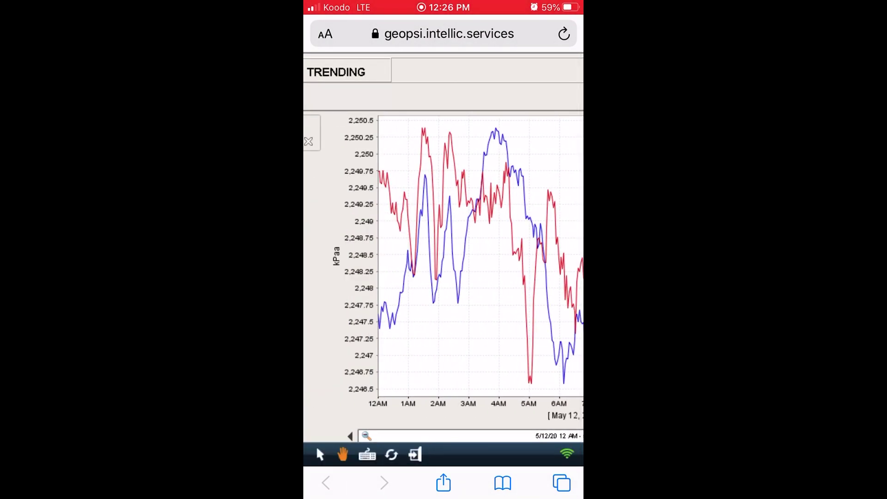
Toggle the on-screen keyboard on and off twice, then refresh the trend chart data
left_click(367, 455)
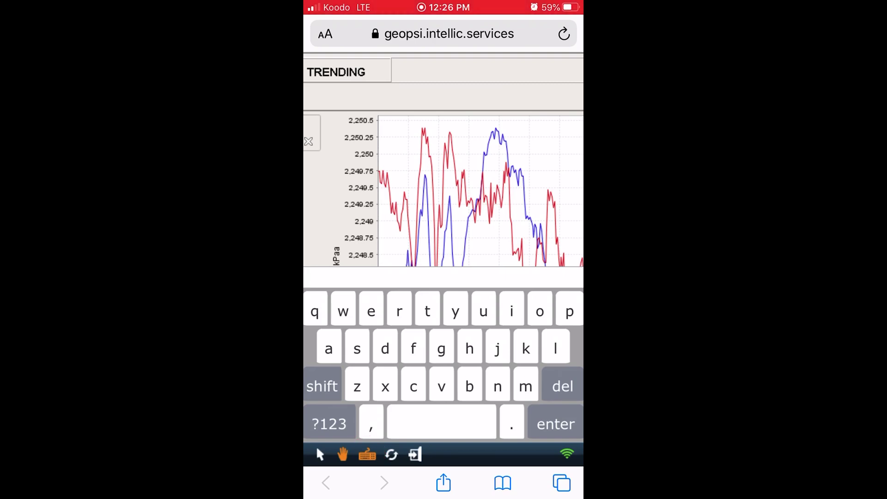
left_click(367, 455)
left_click(368, 455)
left_click(367, 455)
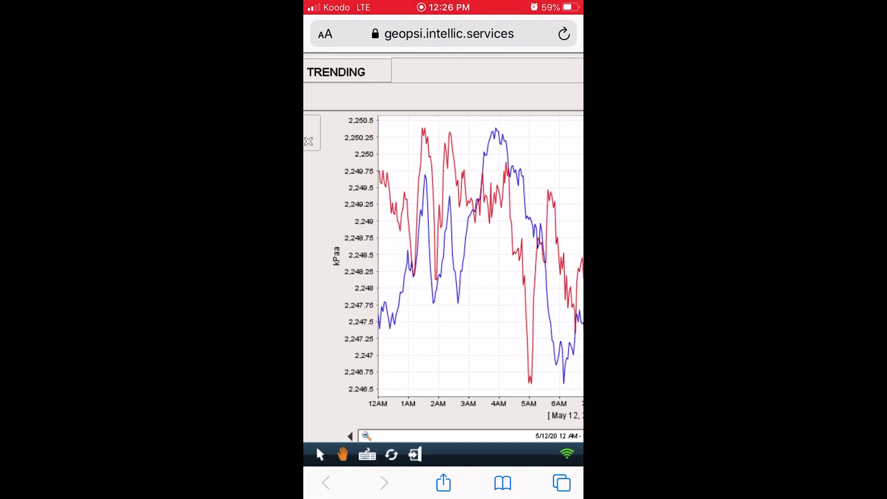
left_click(392, 455)
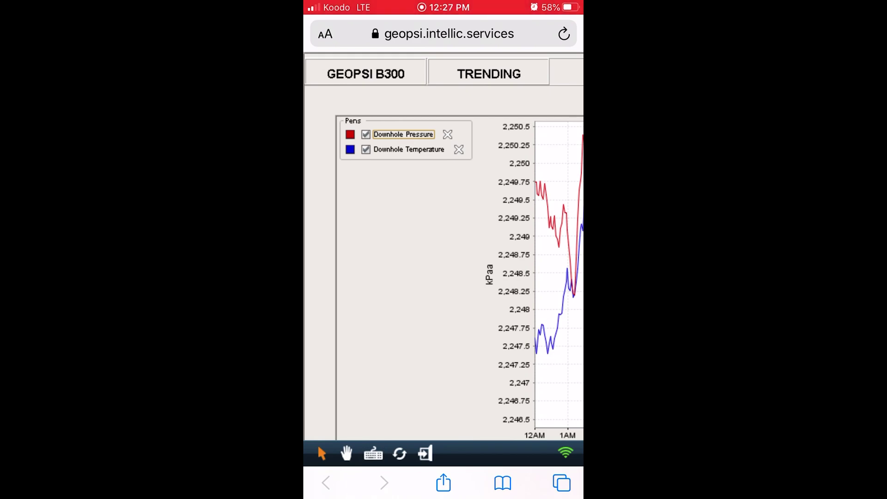
Exit the GEOPSI B300 project, confirming OK at the 'Really exit?' prompt
left_click(424, 453)
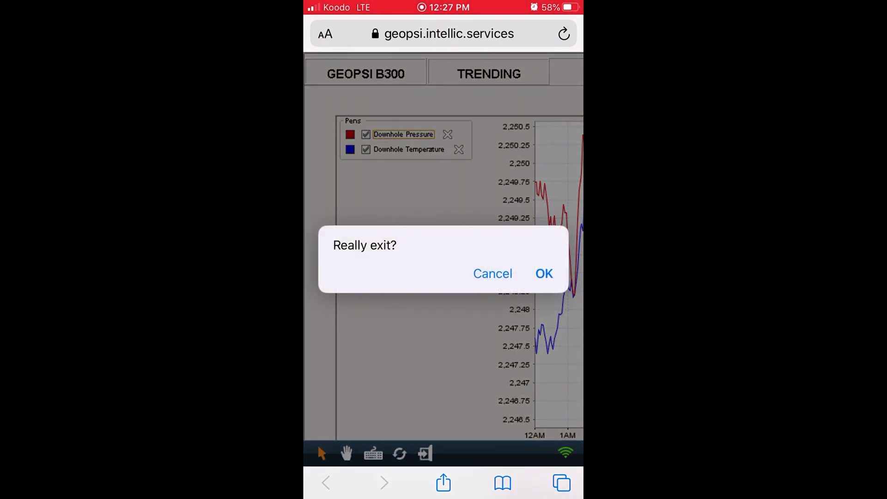
left_click(544, 273)
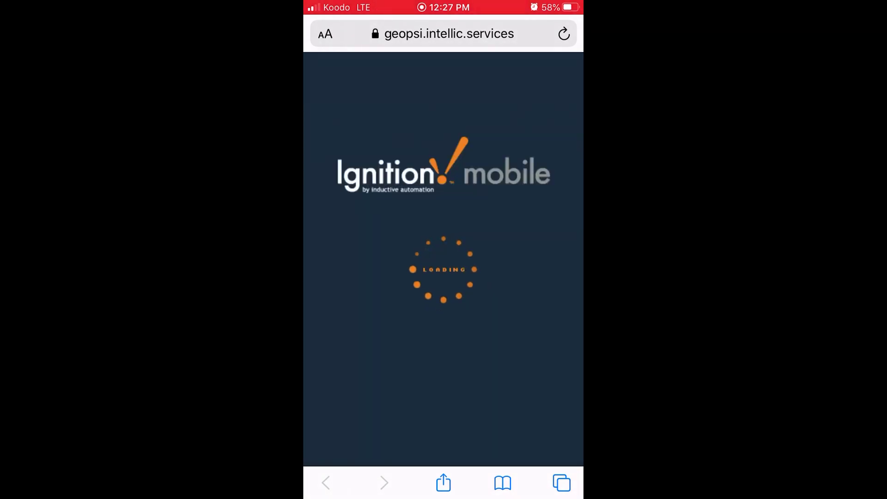